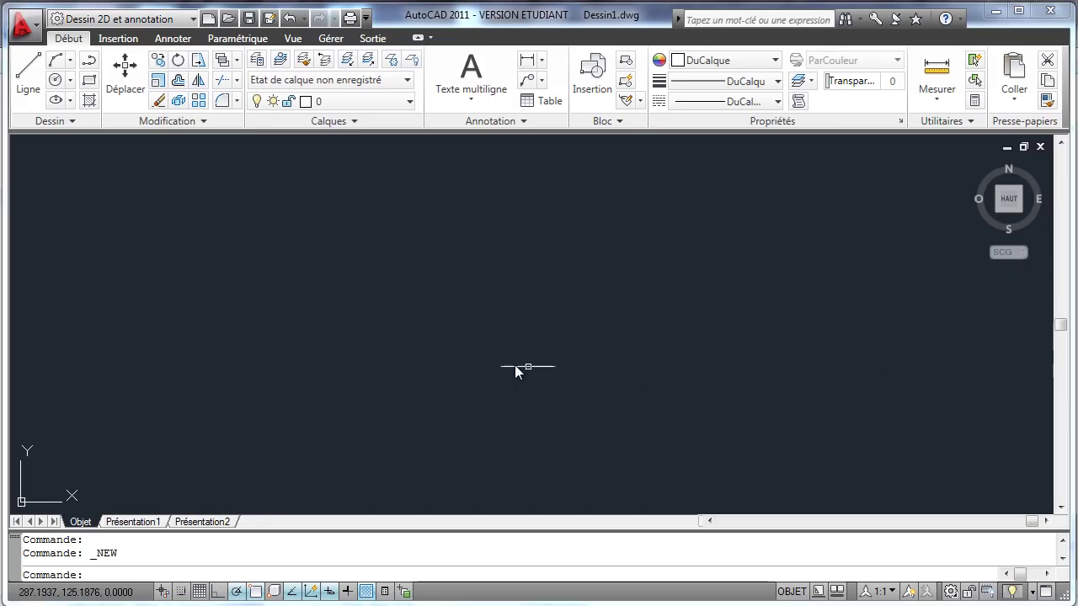
- Create a new drawing from the gabarit_ecam_2013-2014 template in the 1er Bachelier folder, accepting the educational-version notice
click(32, 27)
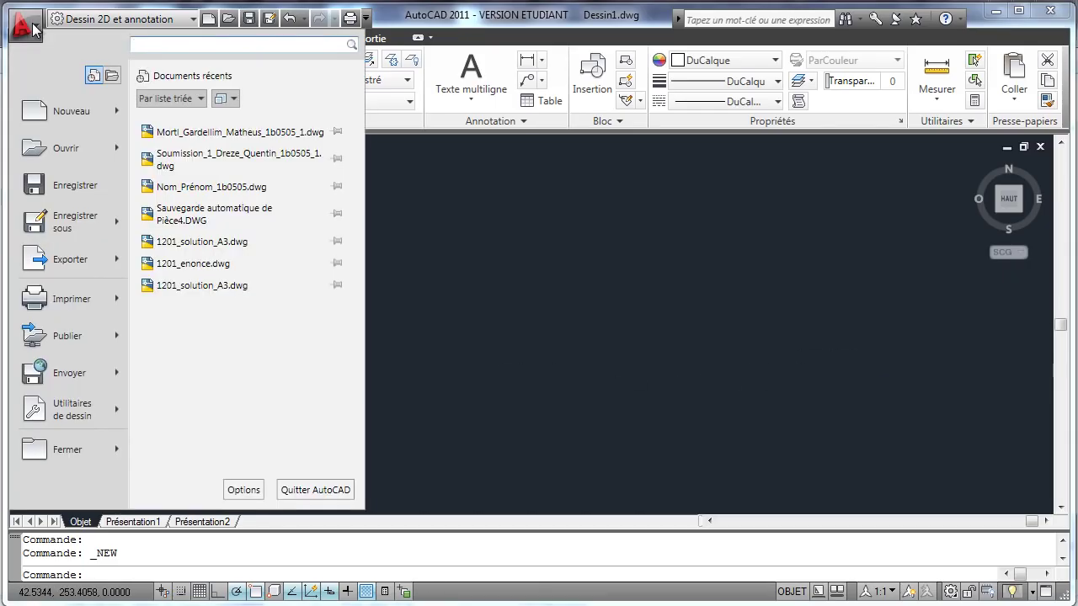
click(49, 118)
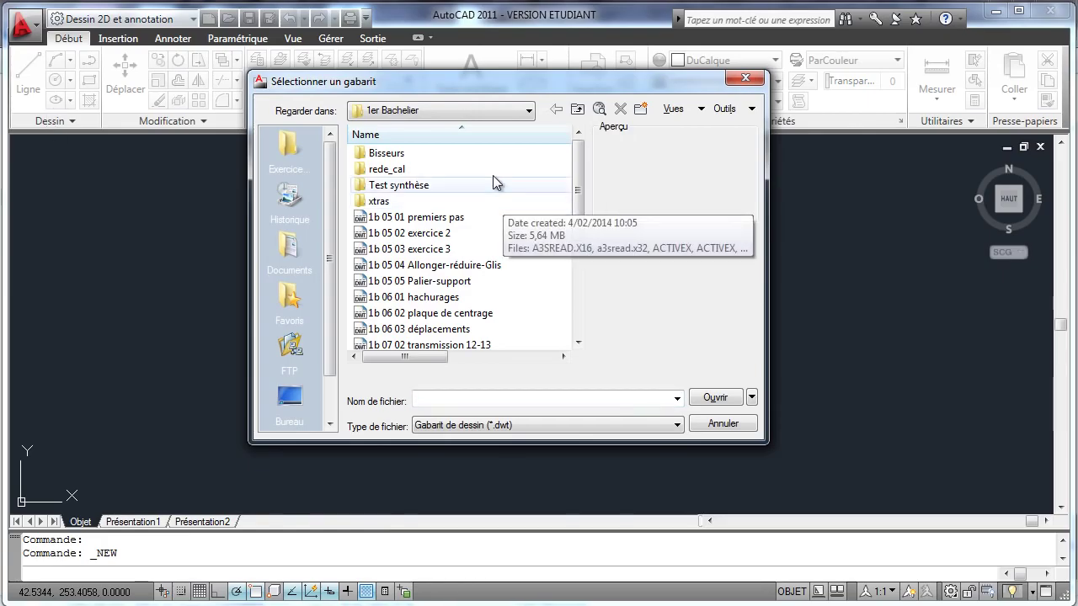
click(467, 111)
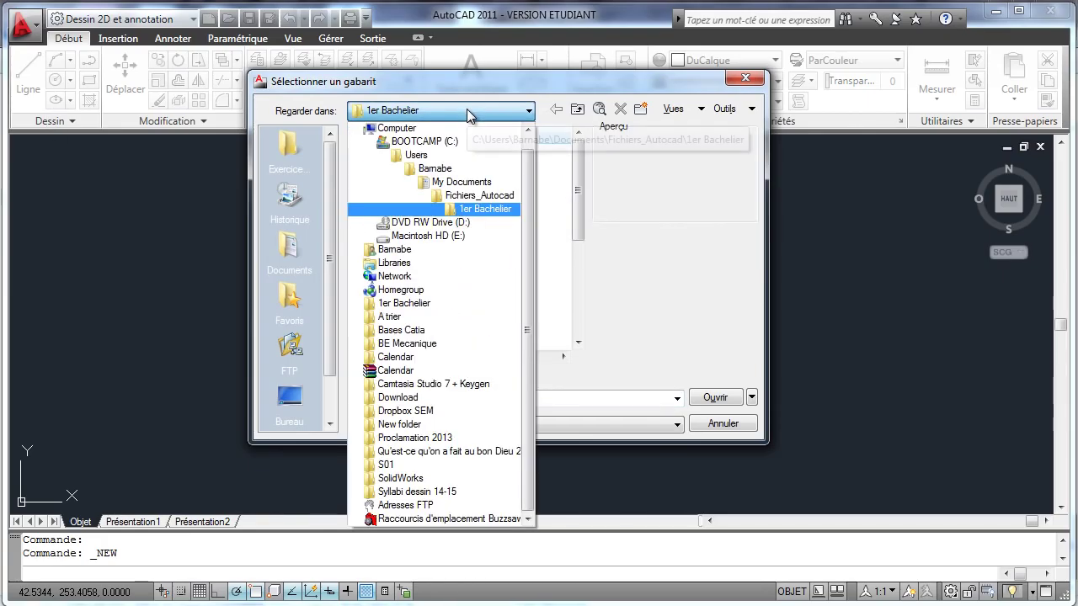
click(457, 209)
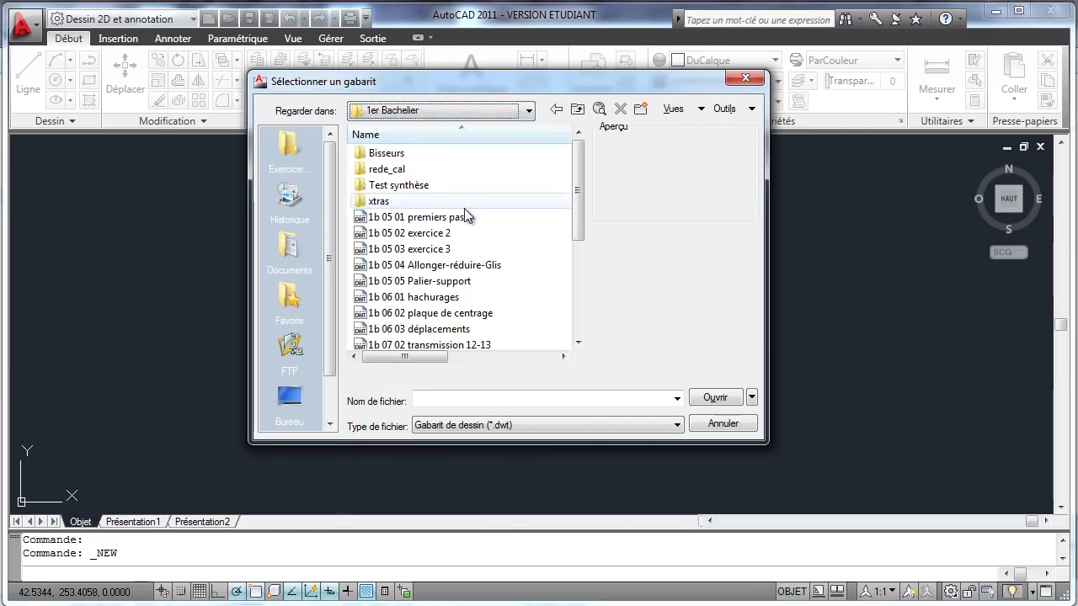
drag(577, 215, 556, 340)
click(382, 330)
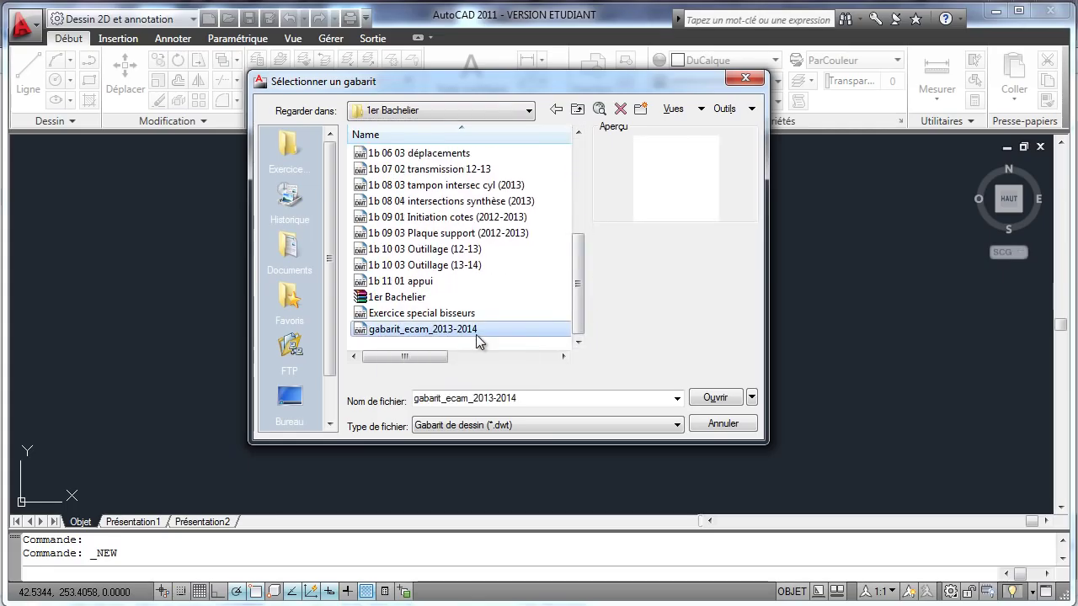
click(722, 402)
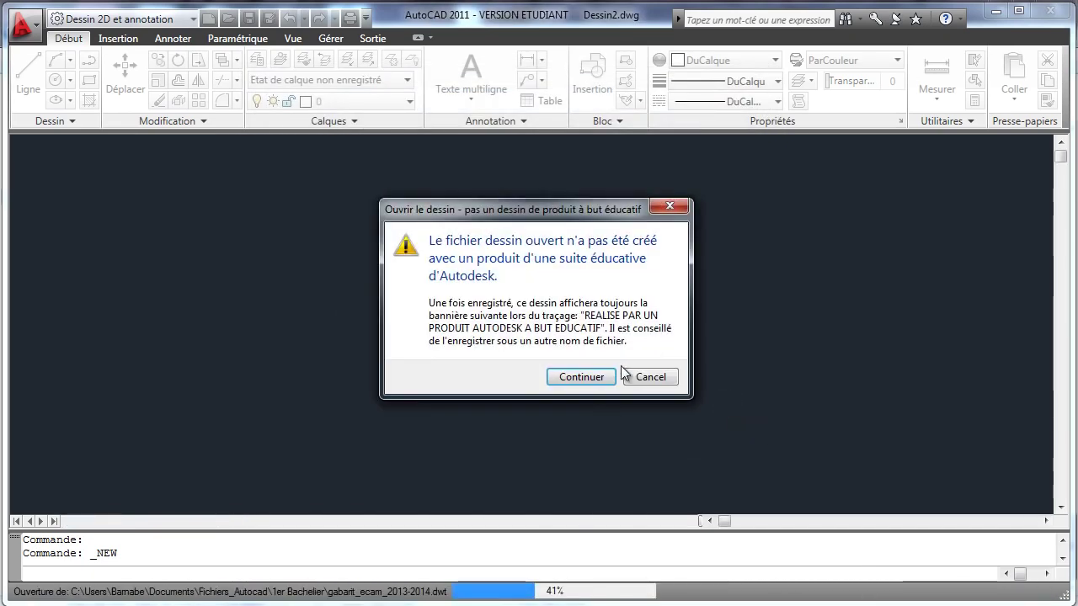
click(568, 379)
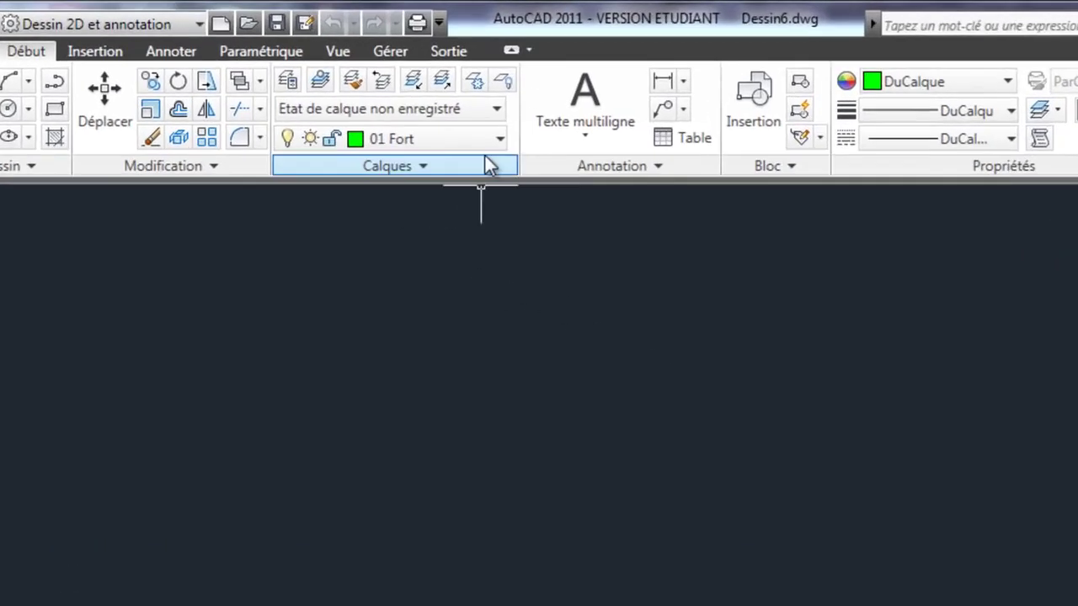
- Thaw the Ob_a4h layer so that the A4 landscape frame is shown in model space
click(409, 99)
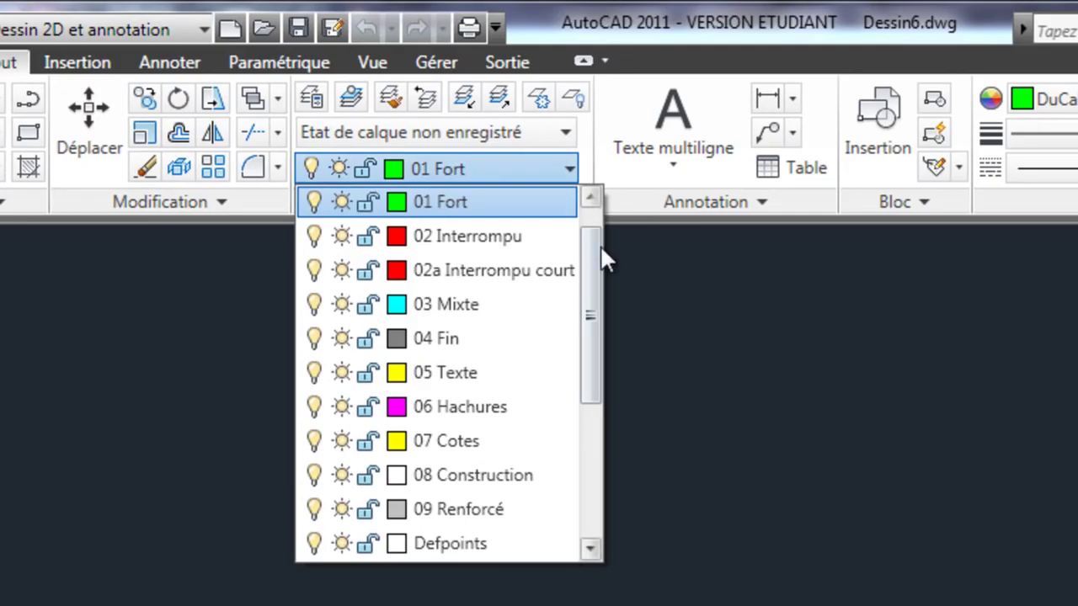
drag(594, 269, 587, 385)
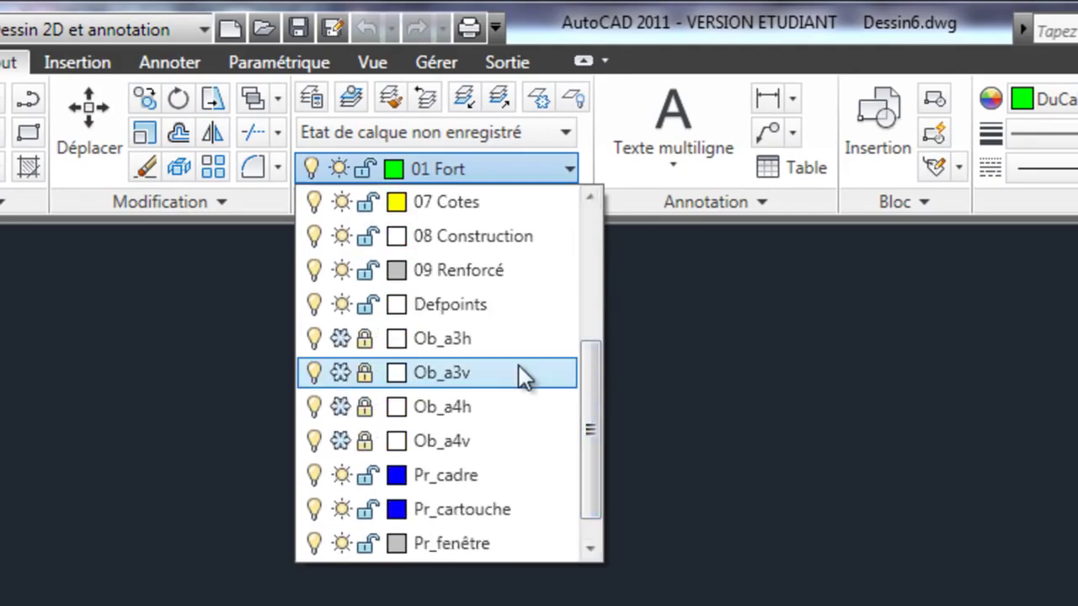
click(341, 408)
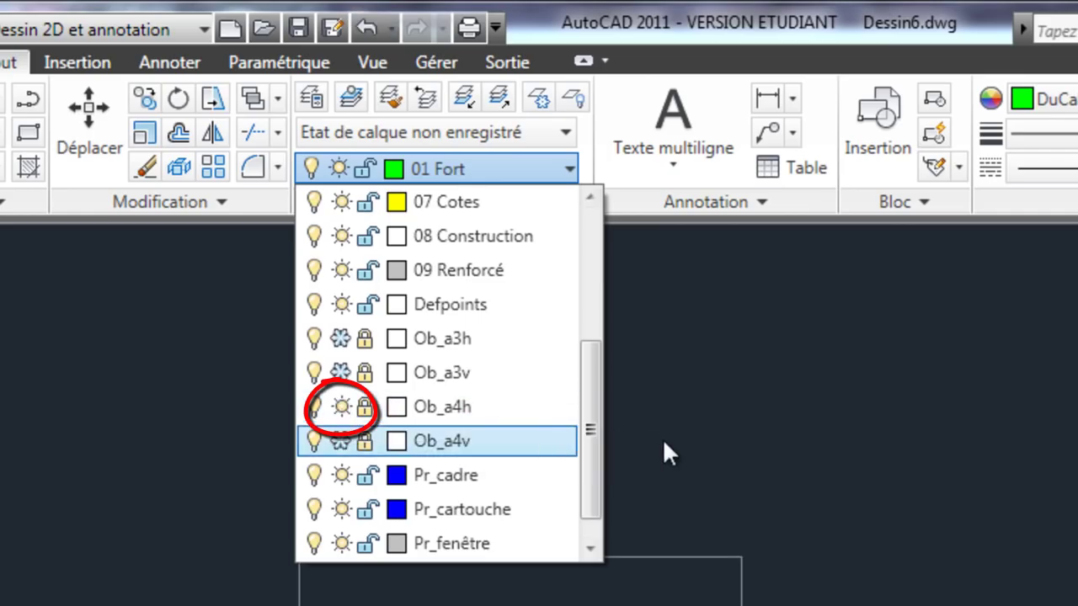
click(665, 438)
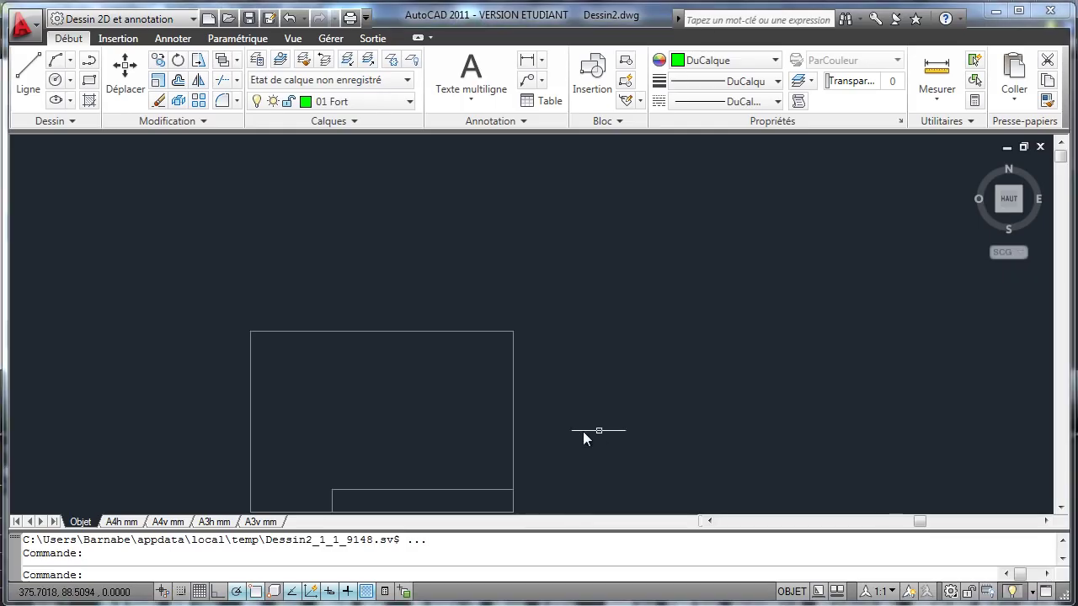
- Measure the frame's width along its upper edge, from corner to corner
middle_drag(430, 430, 565, 363)
scroll(565, 363, up, 2)
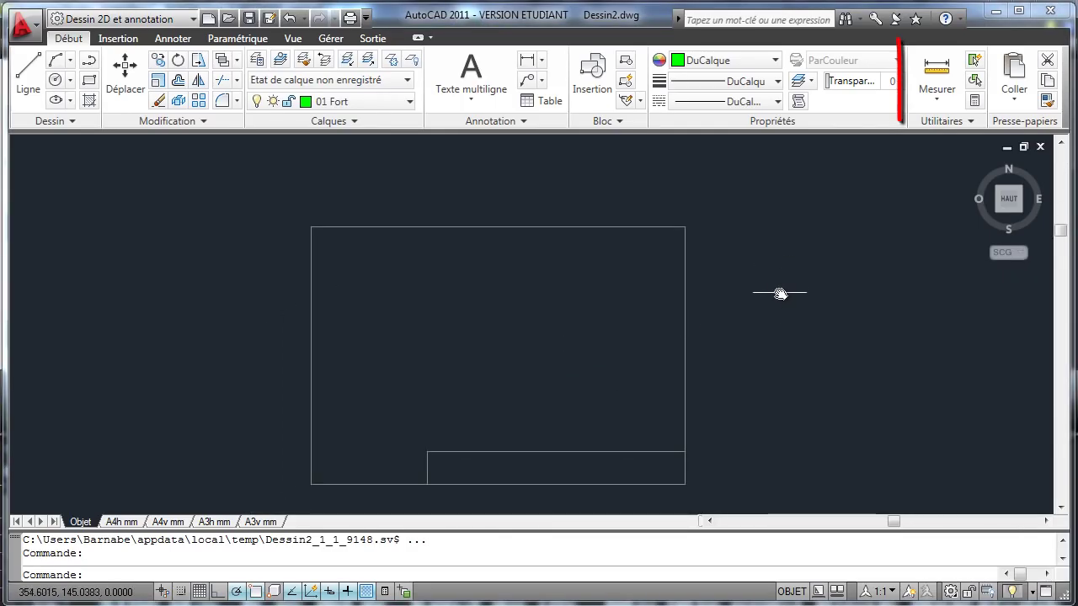
click(934, 68)
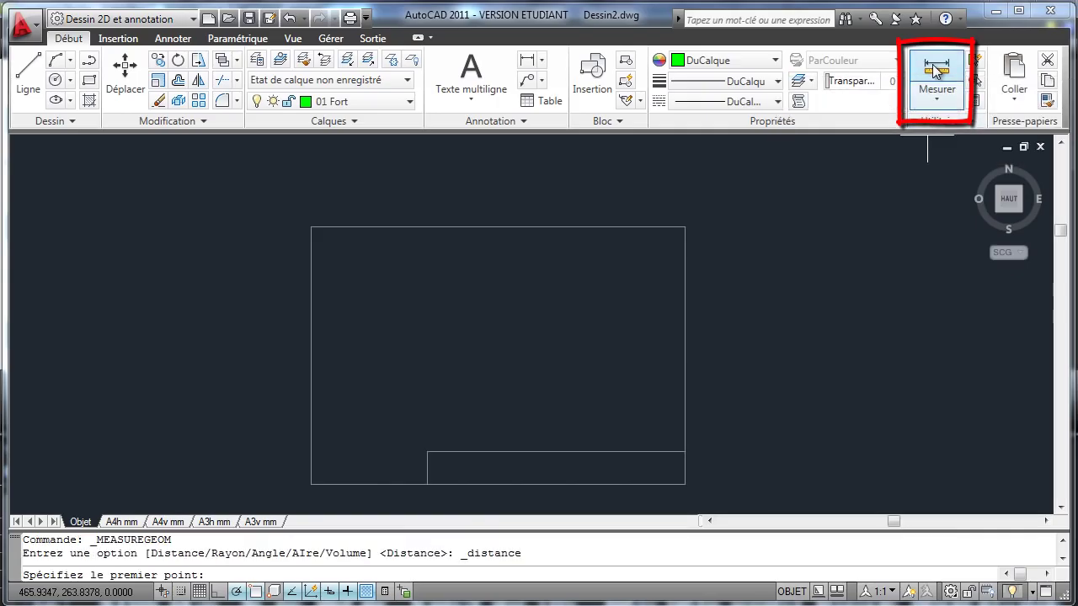
click(312, 228)
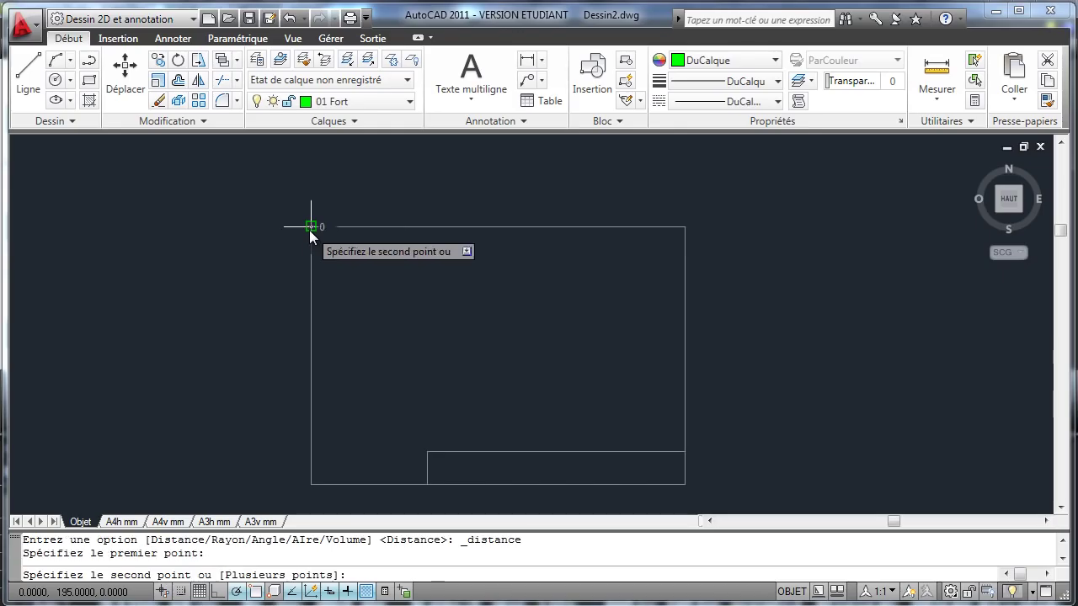
click(687, 227)
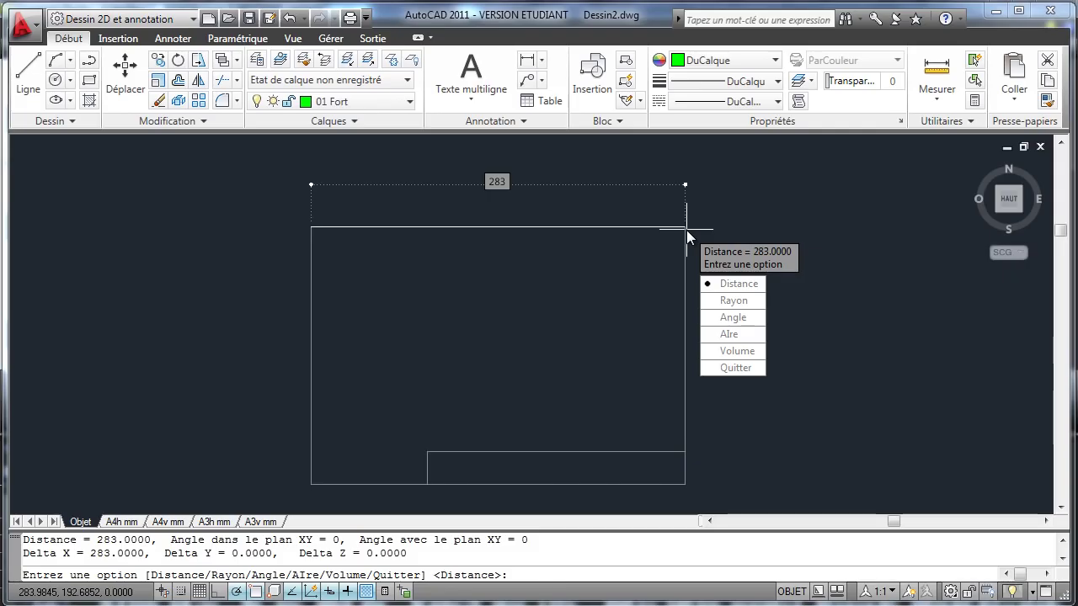
key(Escape)
- Measure the vertical distance from the title block's upper-right corner to the frame's upper-right corner
click(937, 72)
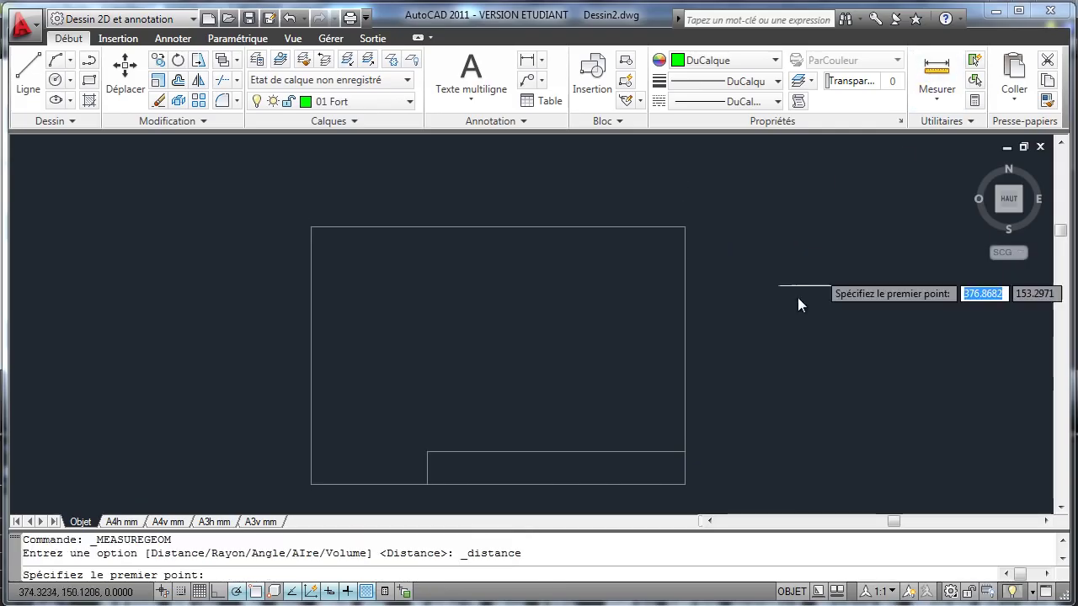
click(686, 454)
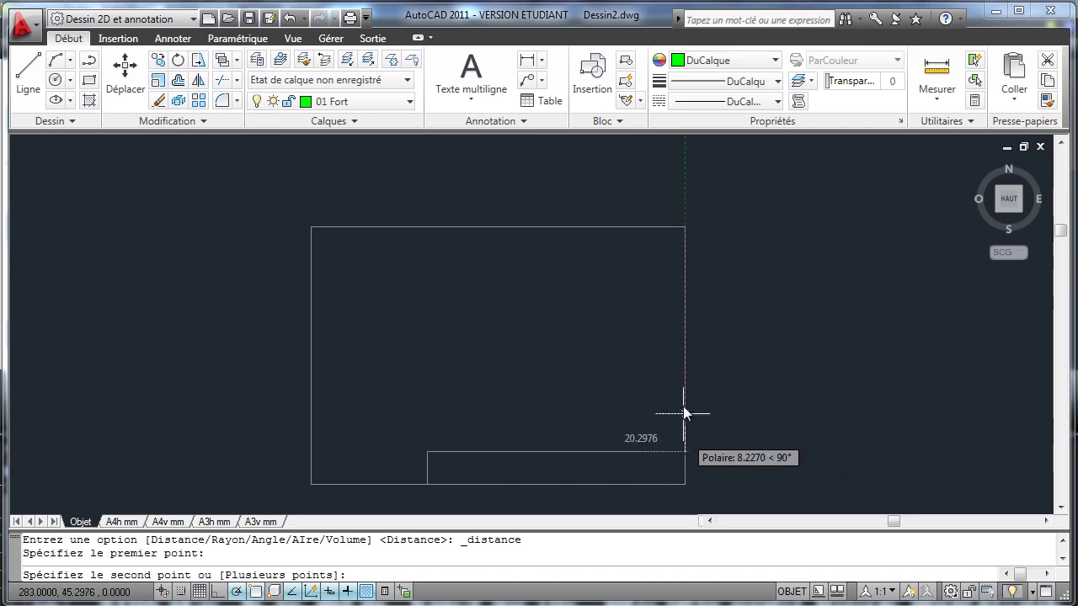
click(684, 227)
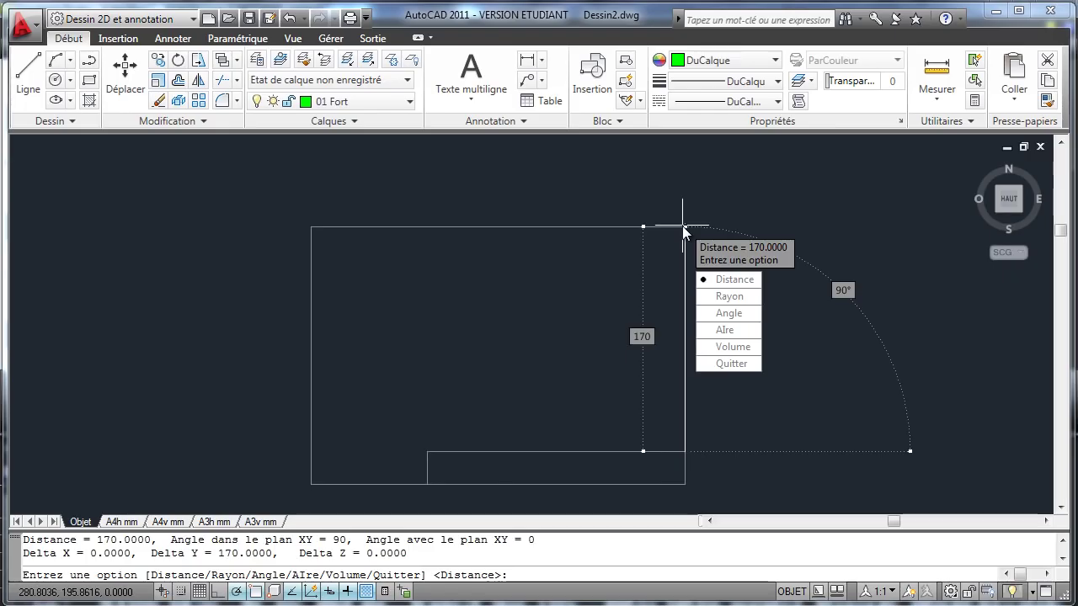
key(Escape)
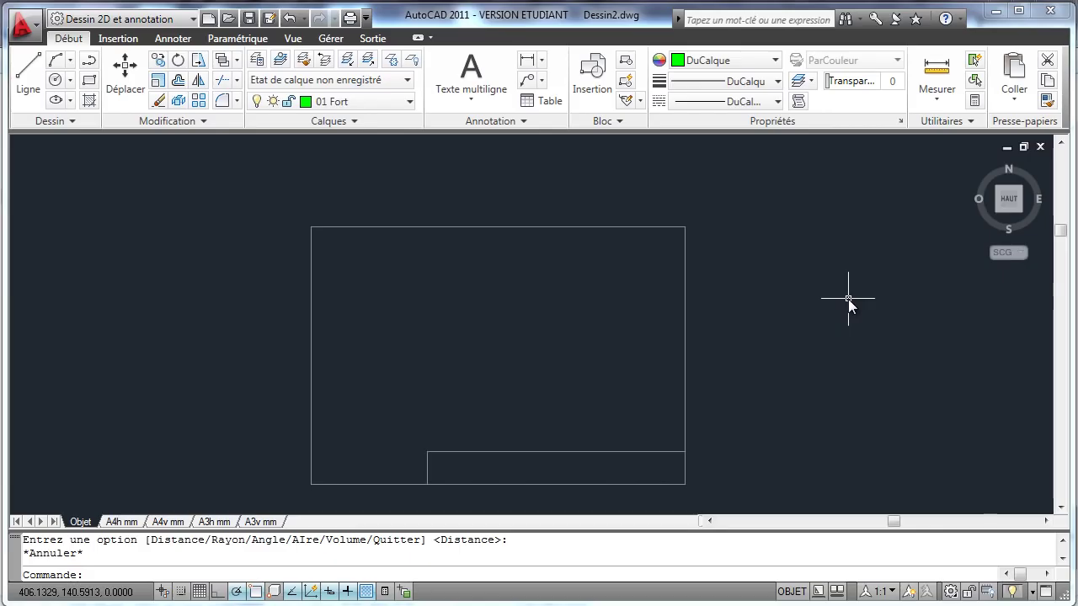
- Consult the three-view layout sketch in Paint, return to AutoCAD and make 08 Construction the current layer
click(602, 604)
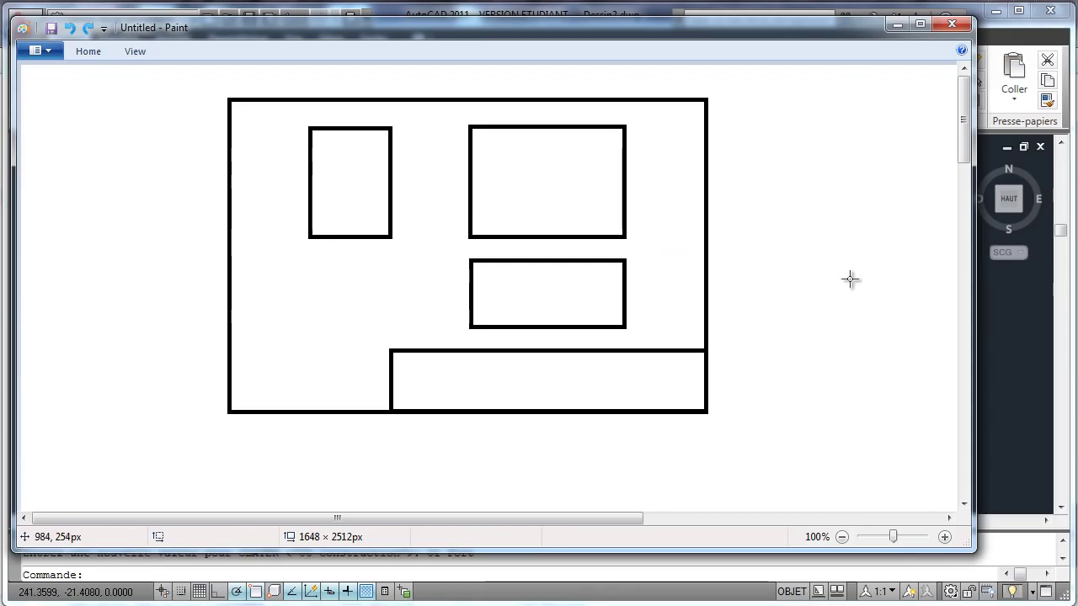
click(992, 383)
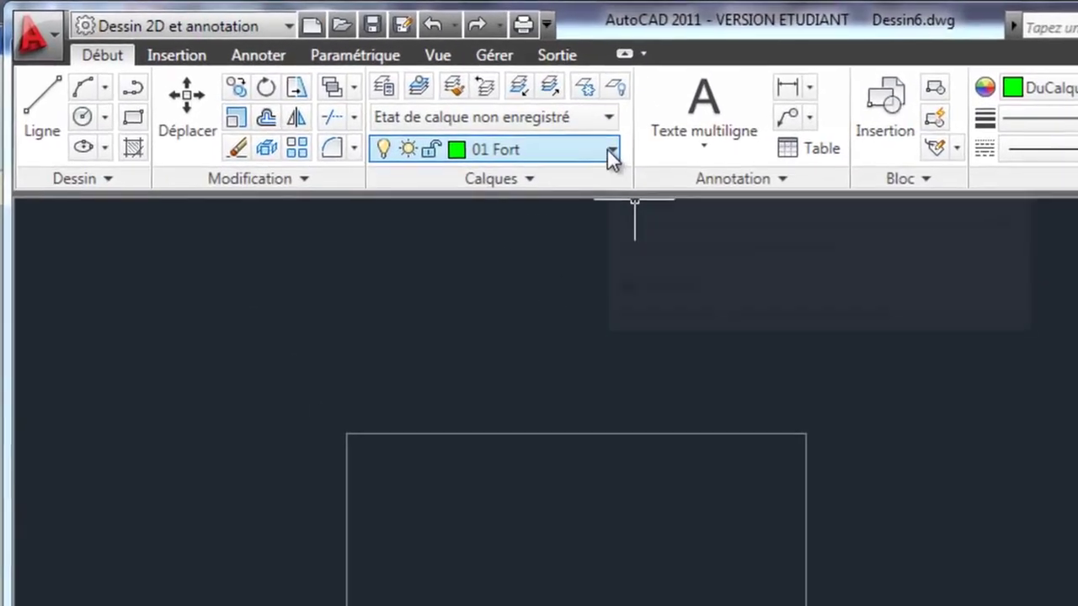
click(603, 150)
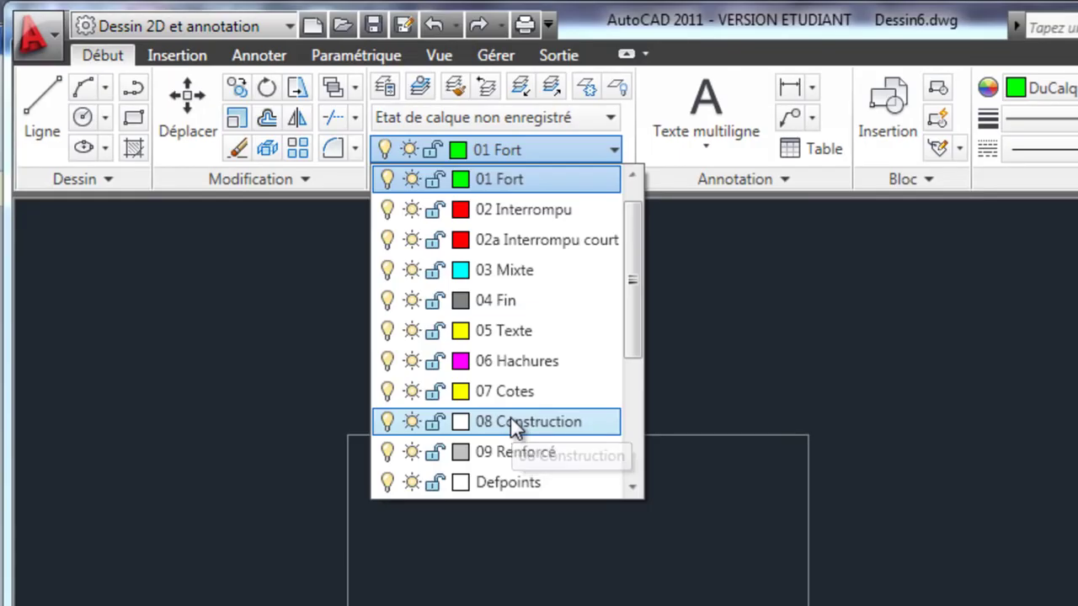
click(511, 421)
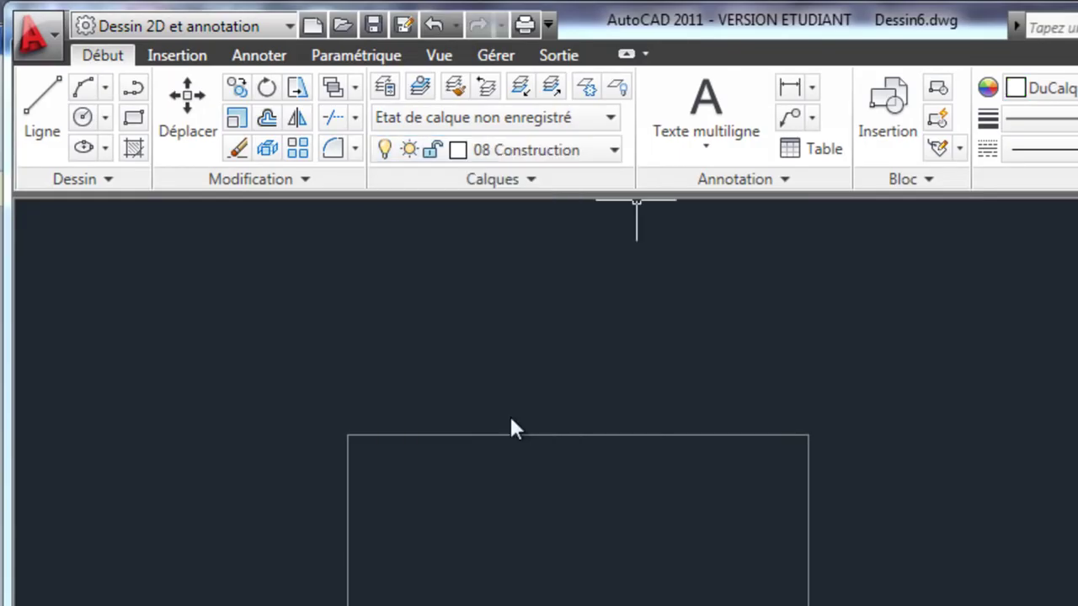
- Draw a vertical infinite construction line (Droite) 51.6 mm to the right of the frame's upper-left corner
click(104, 182)
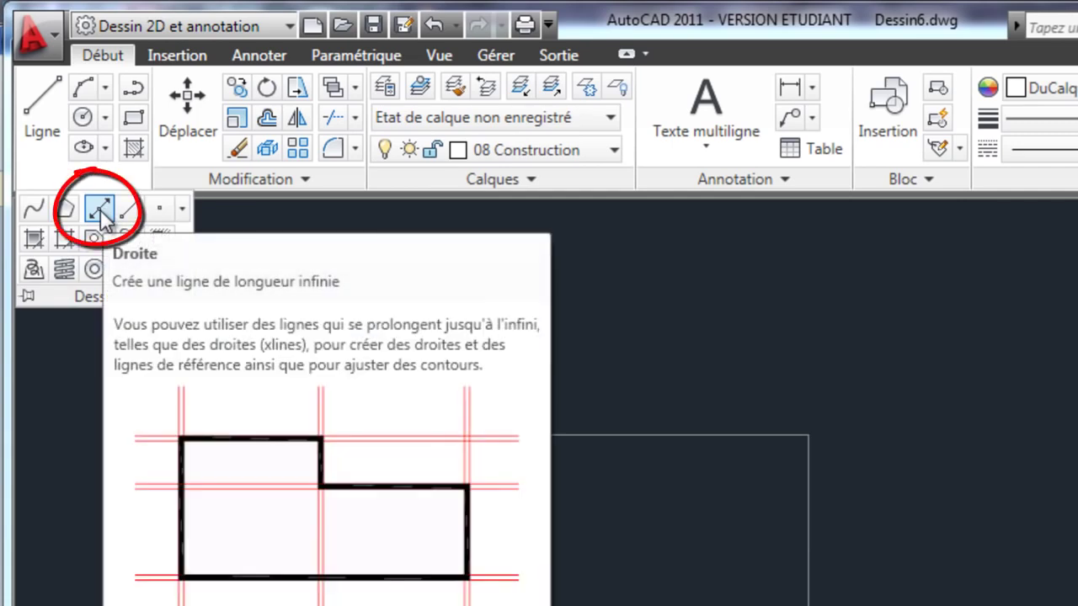
click(100, 213)
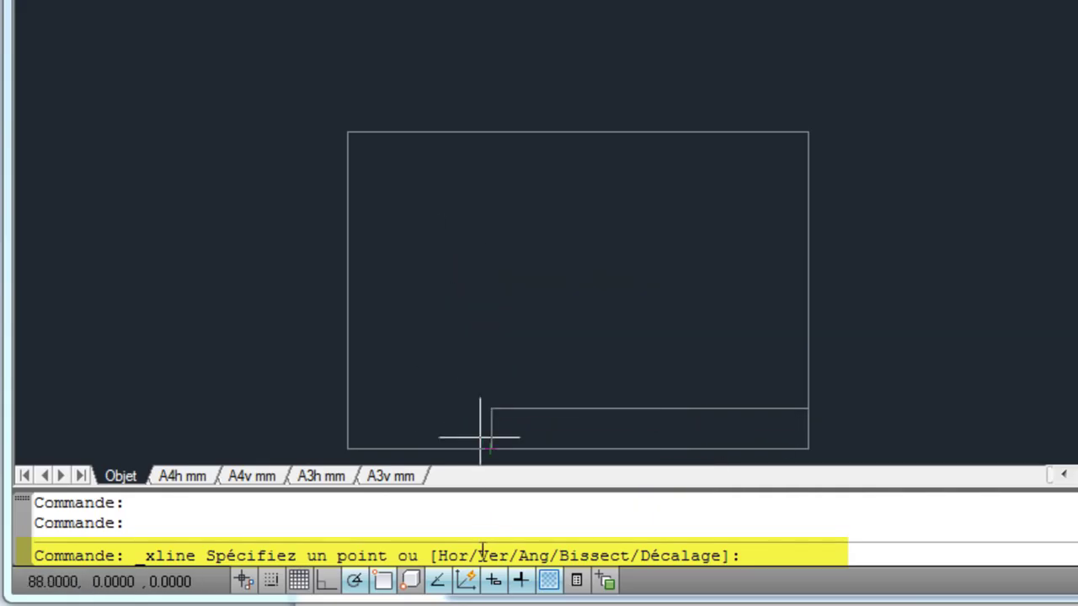
text(v)
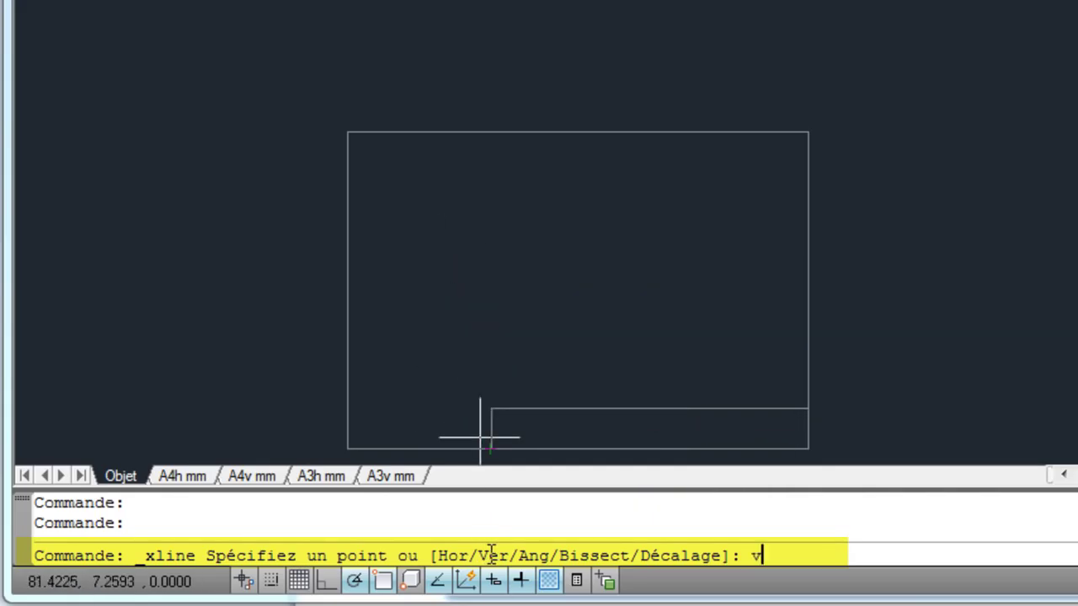
key(Return)
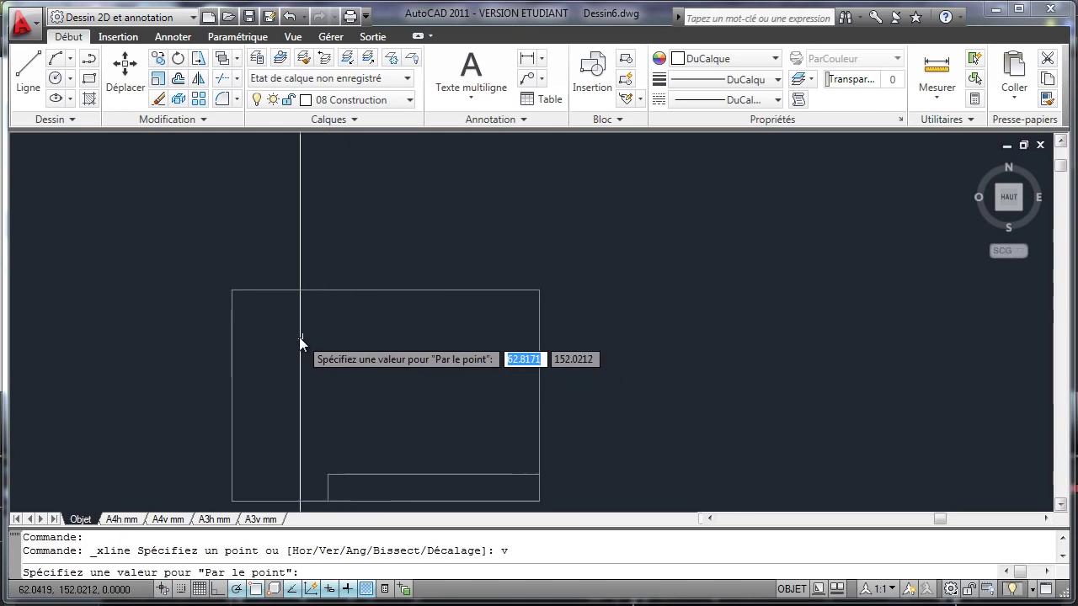
scroll(253, 316, up, 3)
scroll(245, 310, up, 2)
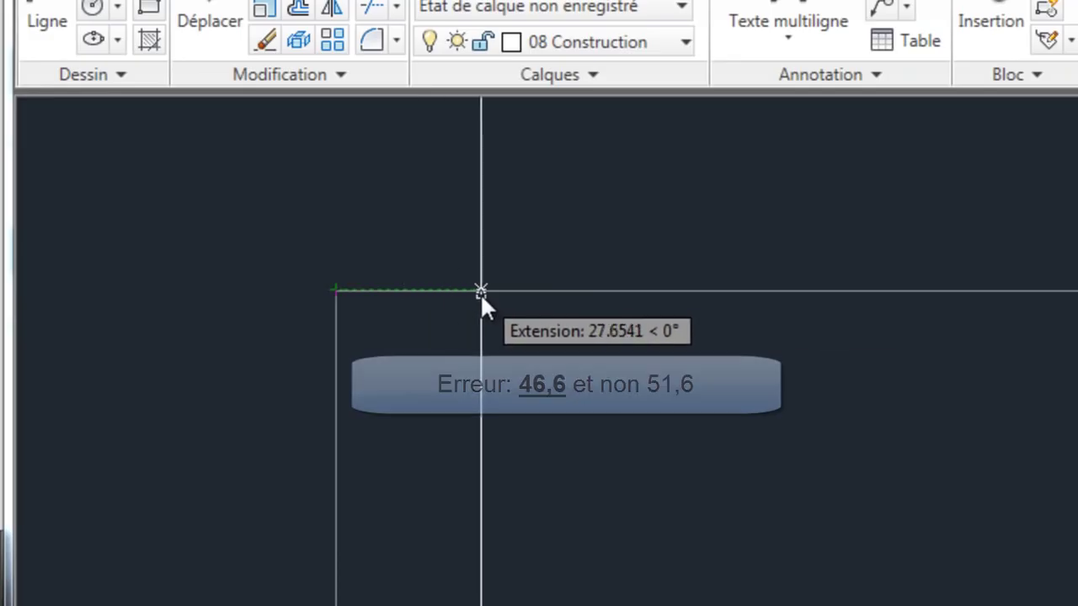
text(51.6)
key(Return)
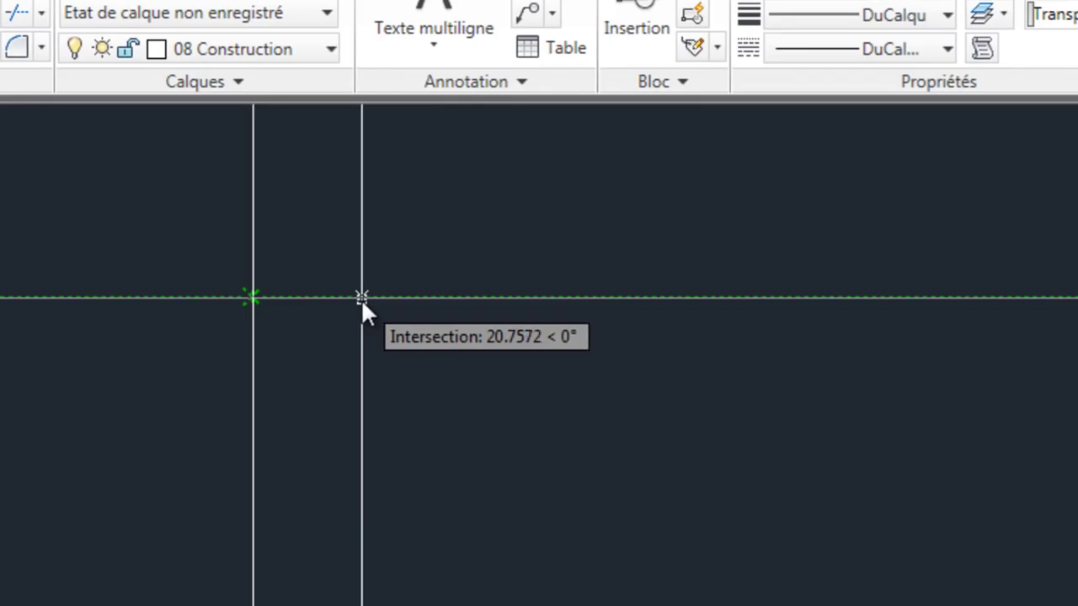
- Add three more vertical construction lines along the frame's upper edge, the first offset 54 mm and the last 89 mm from the preceding line
text(5)
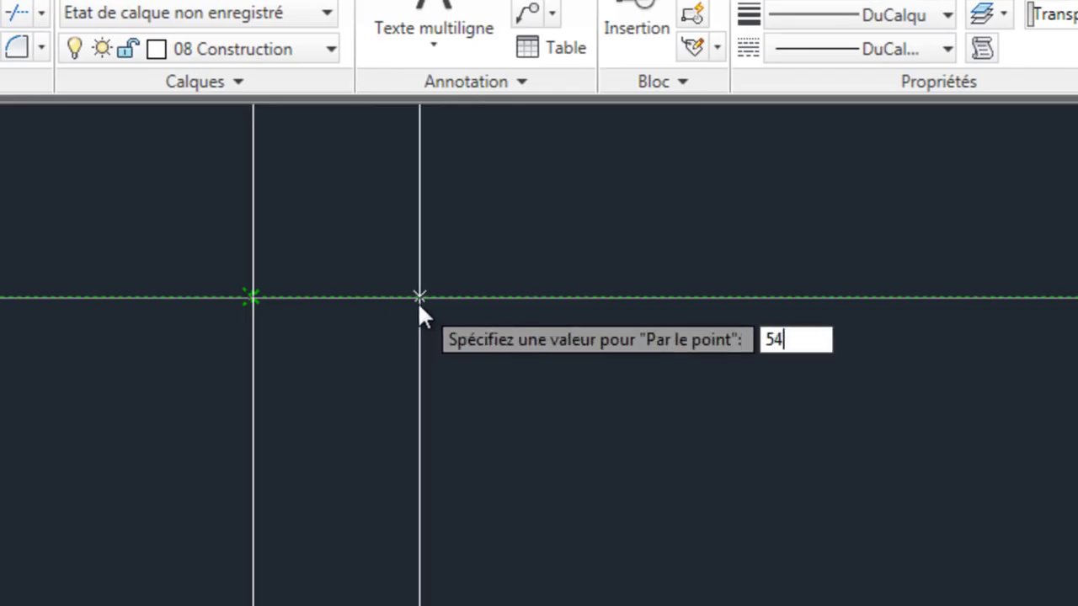
text(4)
key(Return)
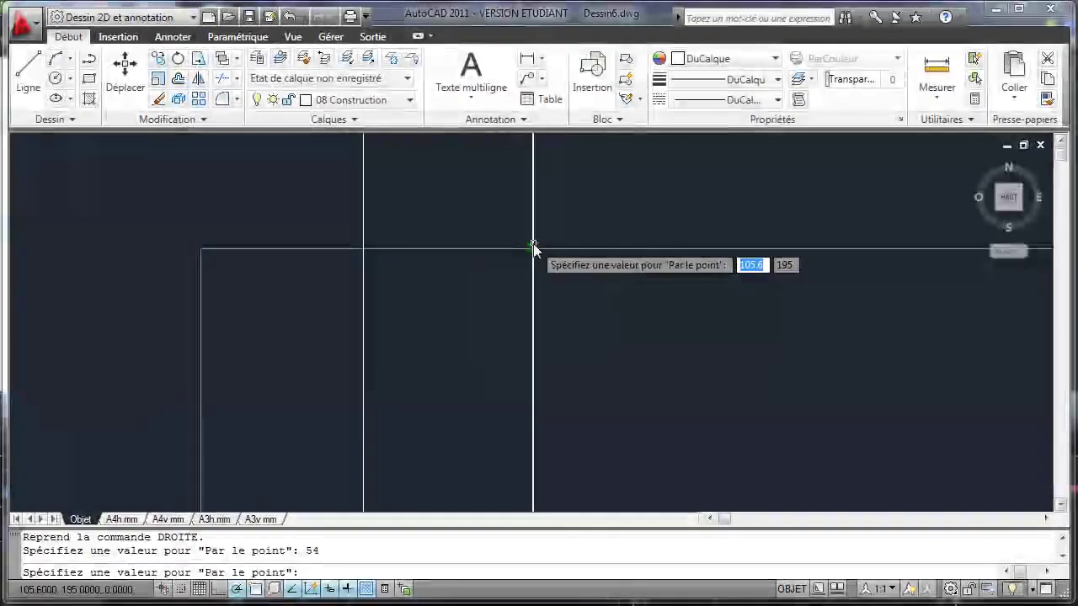
click(532, 249)
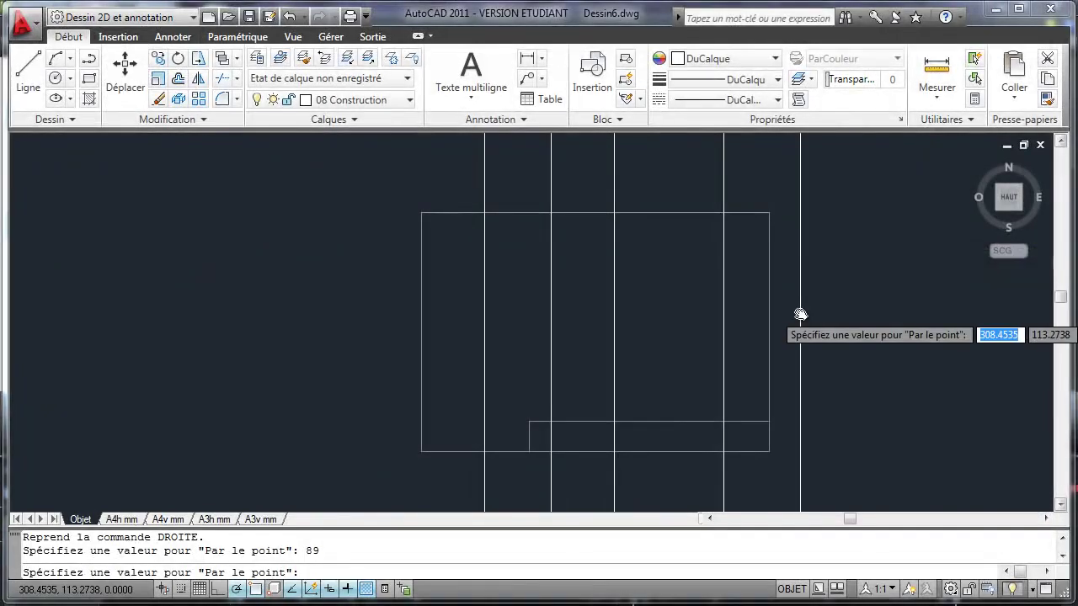
key(Return)
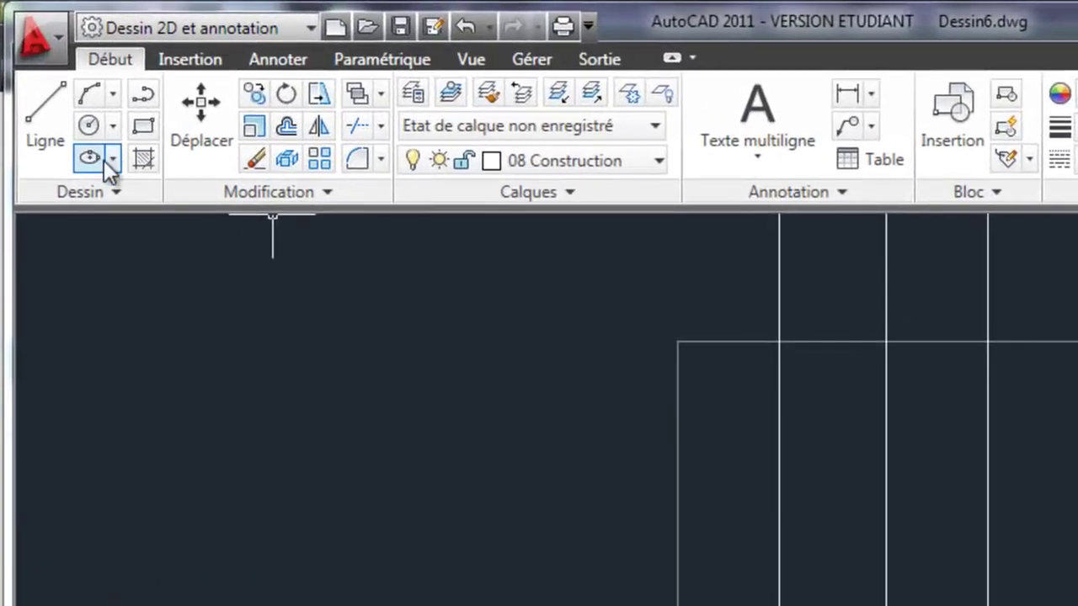
- Draw a horizontal infinite construction line (Droite) 14 mm below the frame's upper-left corner
click(108, 192)
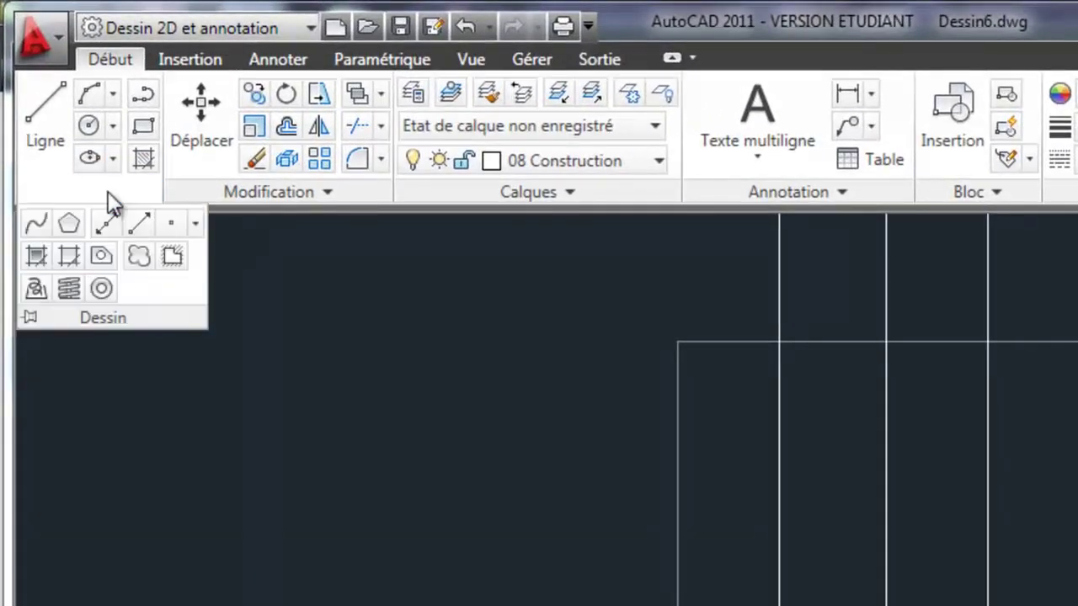
click(107, 224)
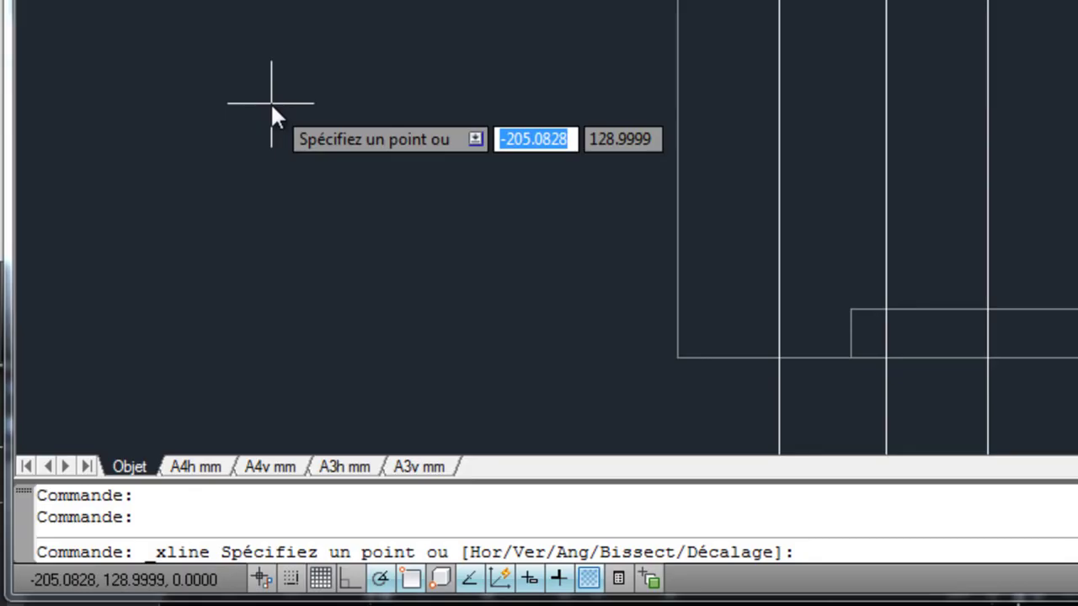
text(h)
key(Return)
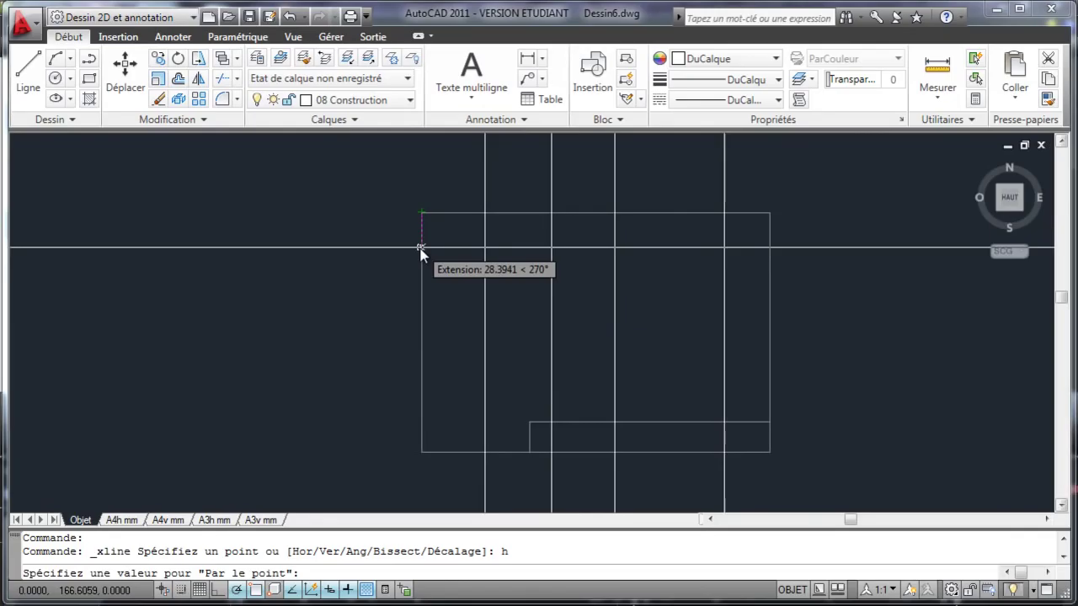
text(14)
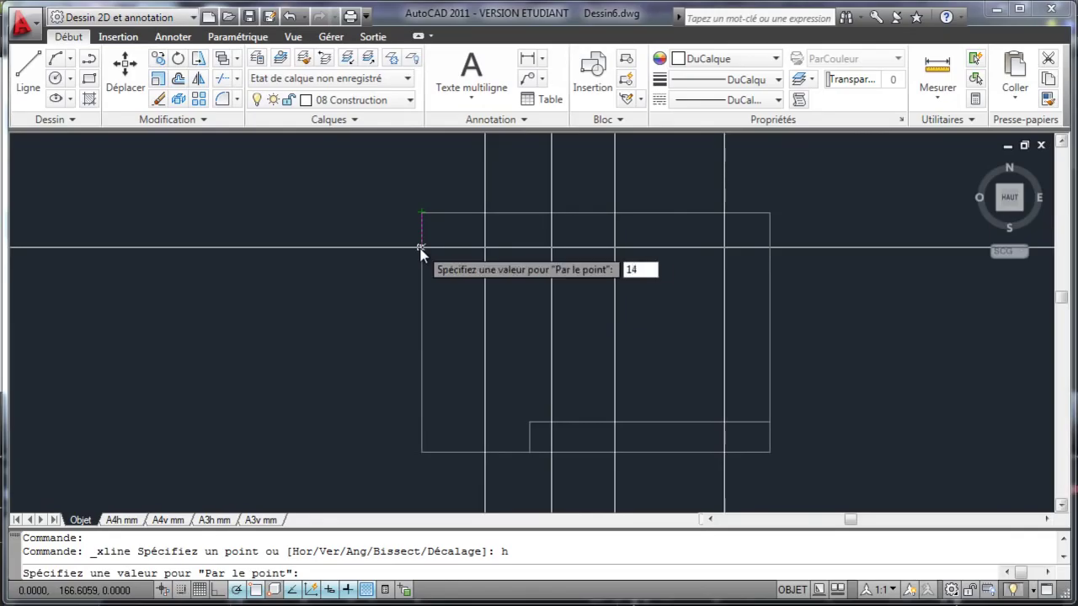
key(Return)
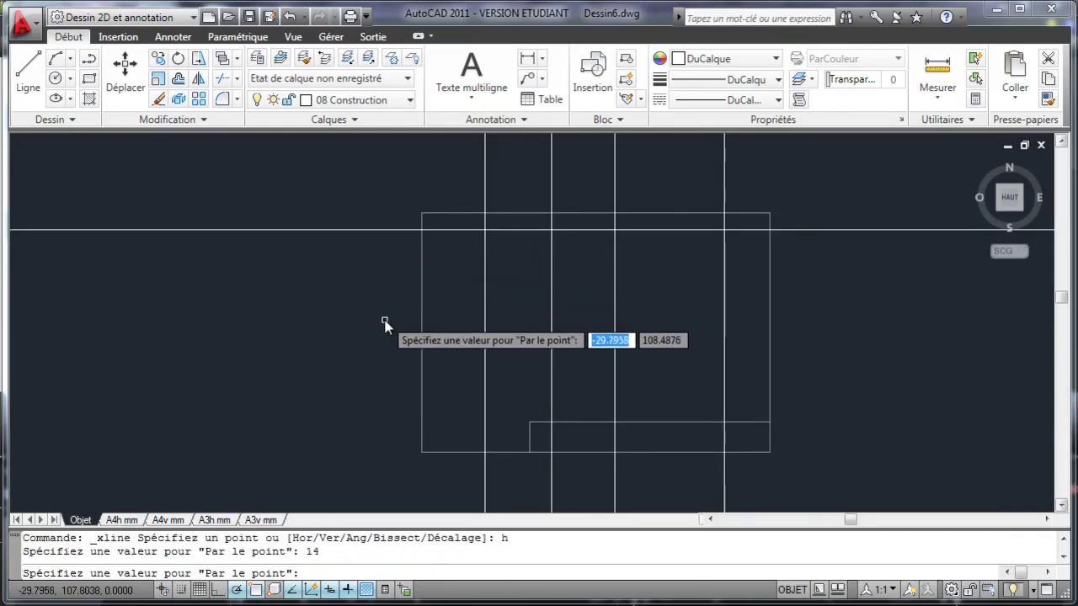
- Add three more horizontal construction lines down the frame's left edge, offset 74, 14 and 54 mm in turn, each from the preceding line
key(shift)
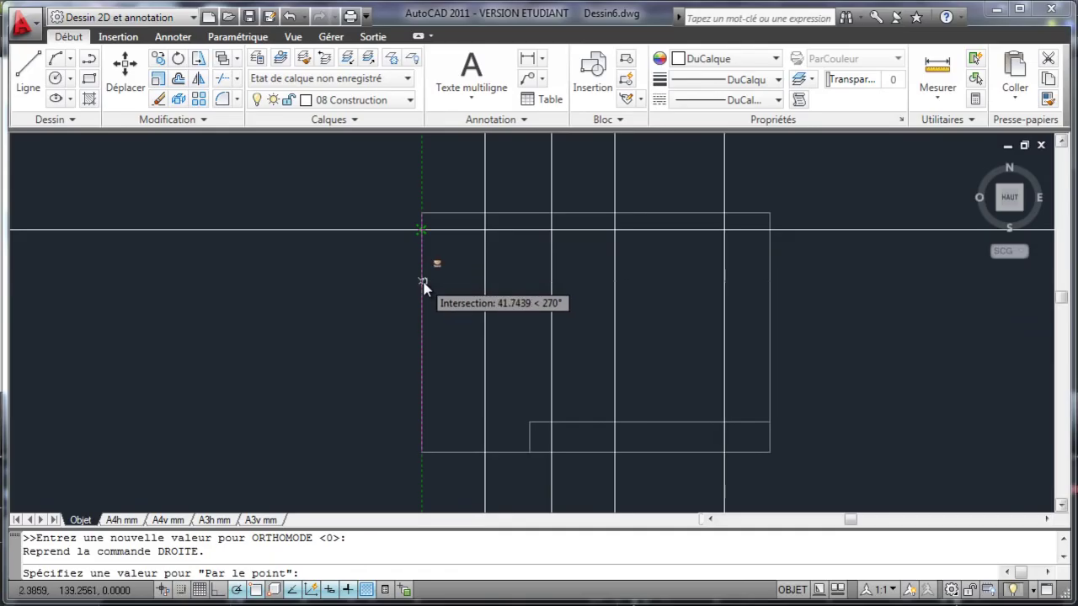
text(74)
key(Return)
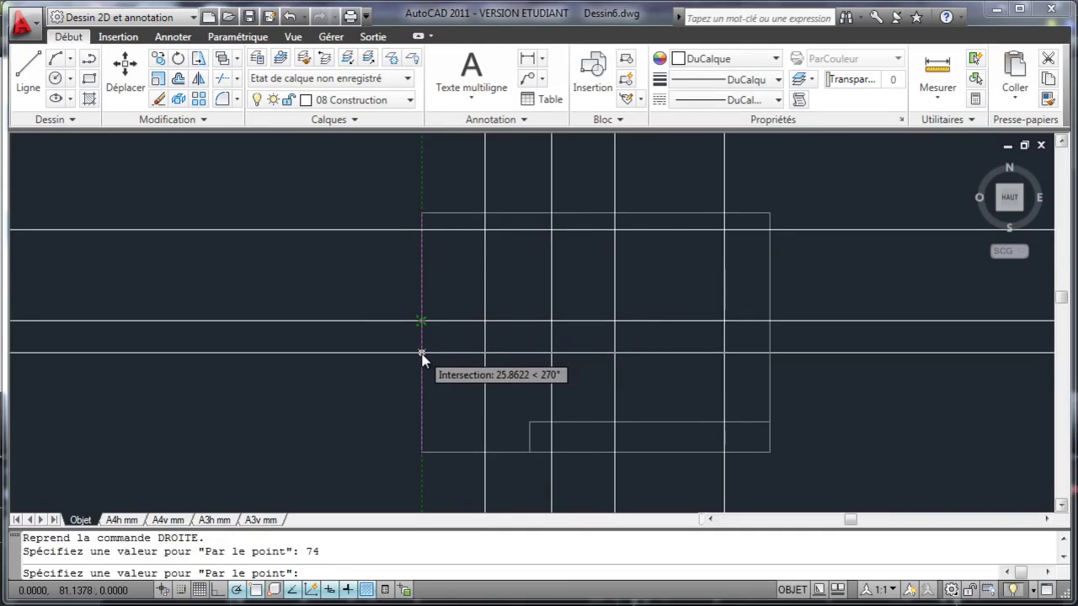
key(F8)
text(1)
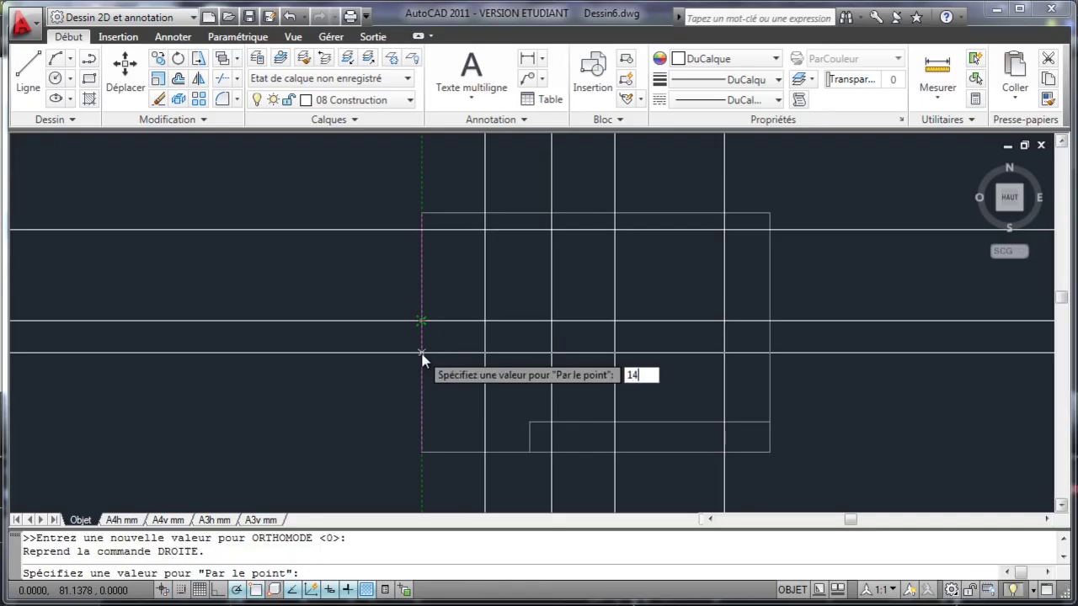
text(4)
key(Return)
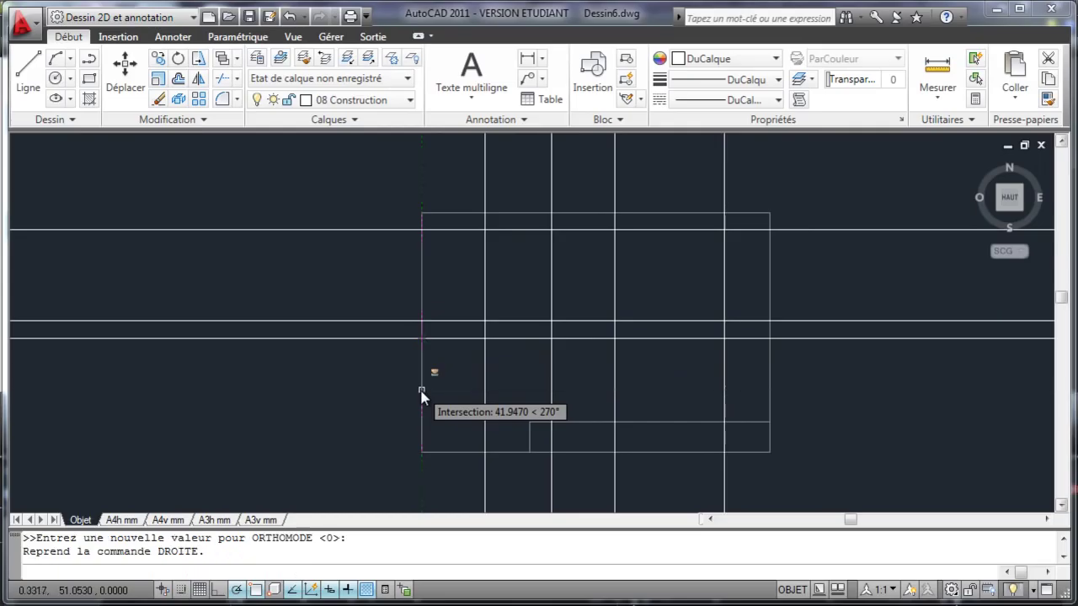
text(54)
key(Return)
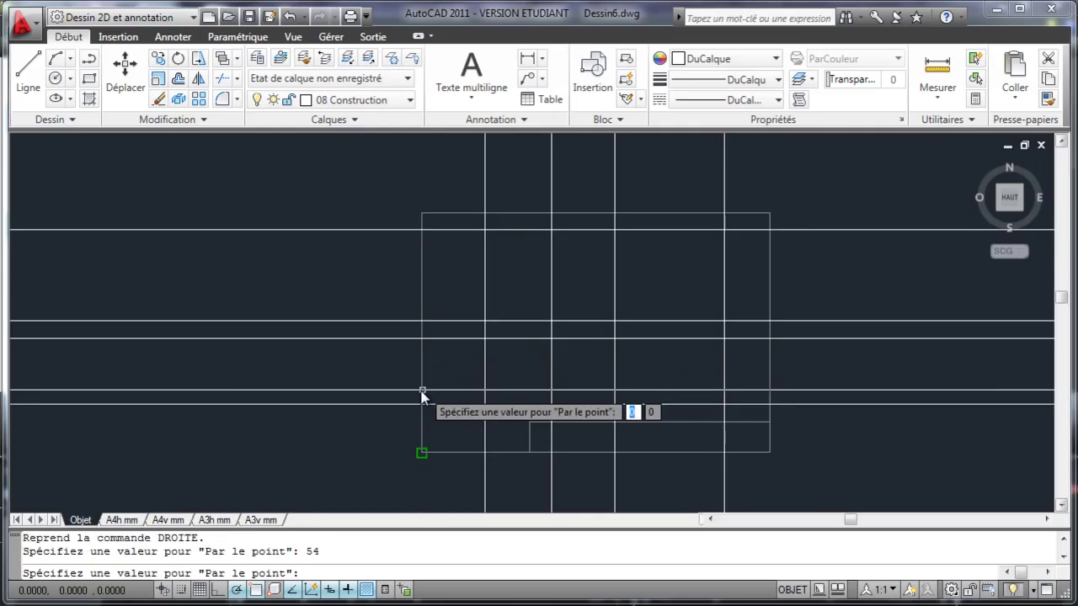
key(Escape)
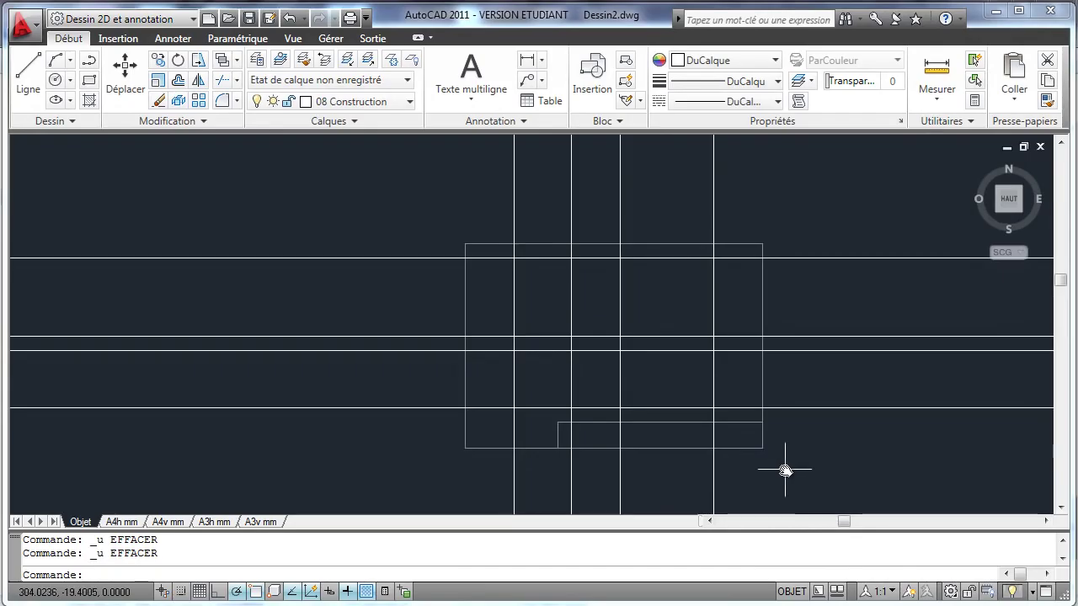
- Switch from model space to the A4h mm layout
click(121, 522)
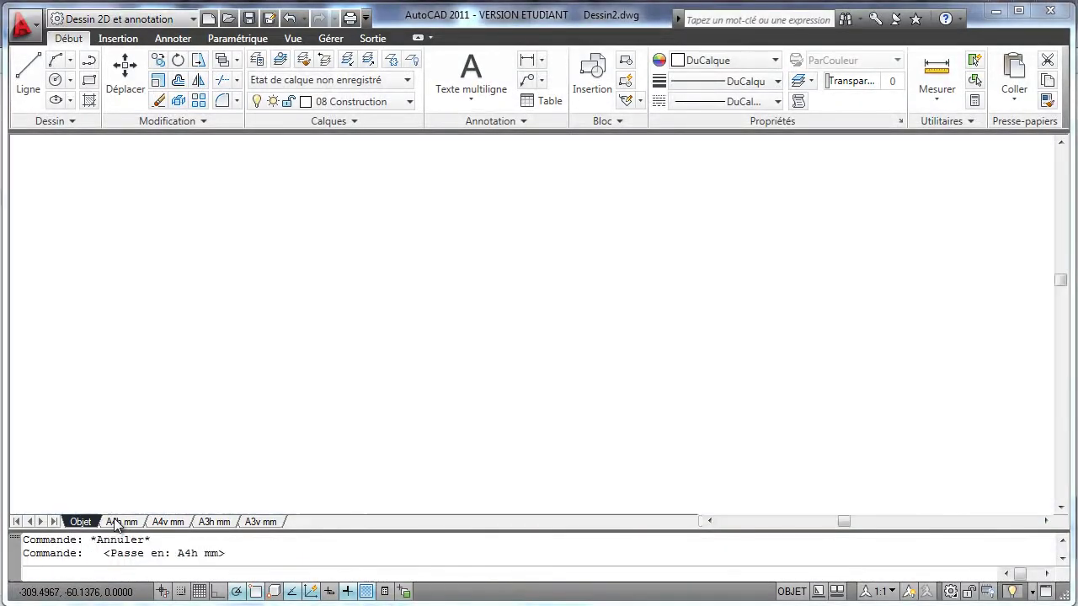